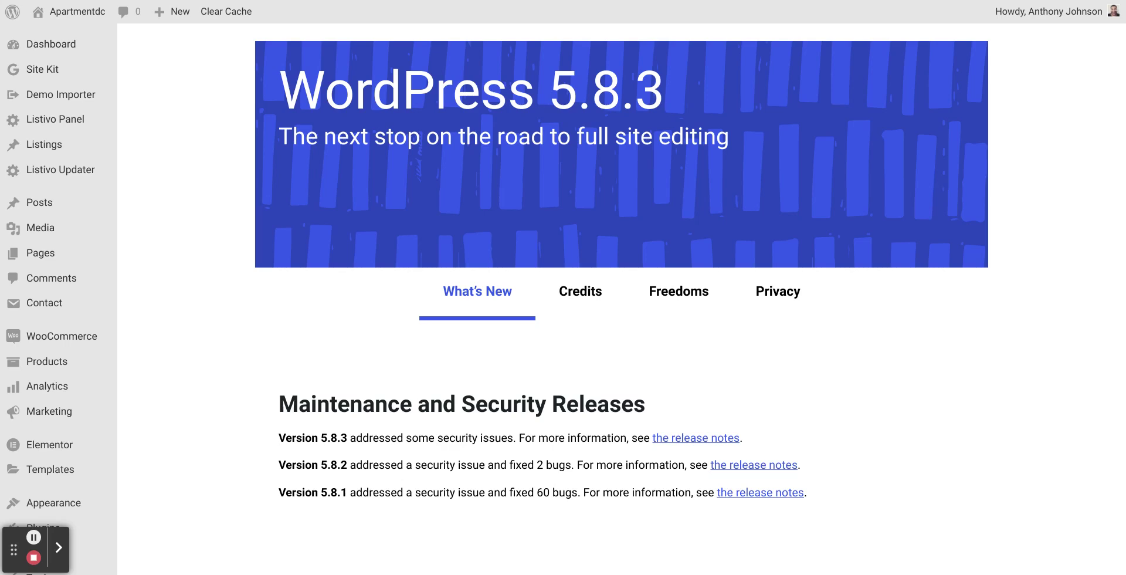
Scroll the What's New page down to the Query Loop 'Display Posts with New Blocks and Patterns' section
scroll(564, 288, "down", 1)
scroll(564, 288, "up", 1)
scroll(622, 299, "down", 3)
scroll(622, 299, "down", 6)
scroll(622, 299, "up", 4)
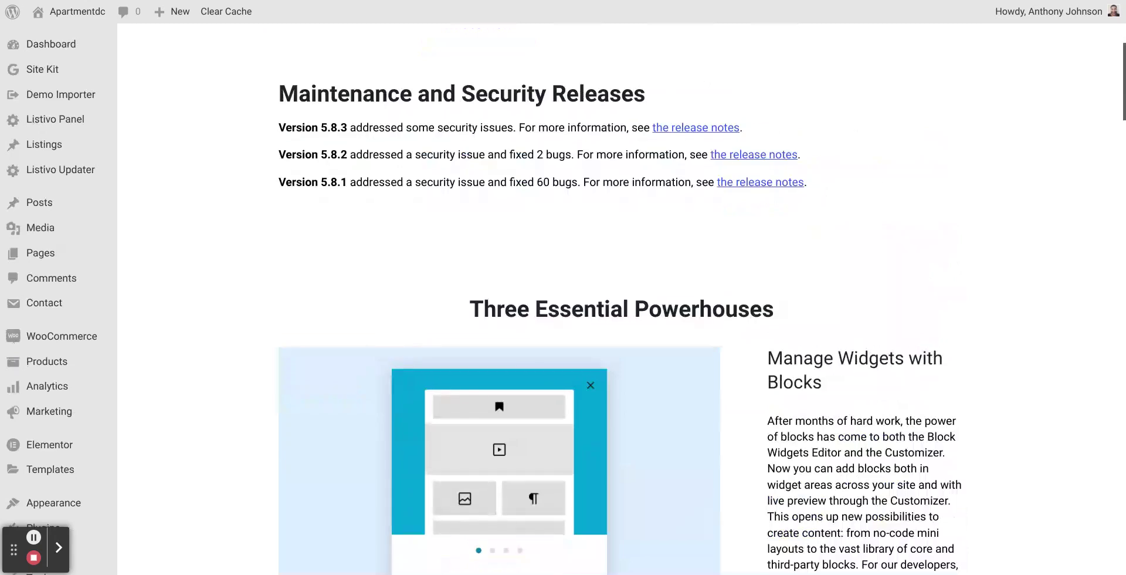
scroll(622, 300, "down", 4)
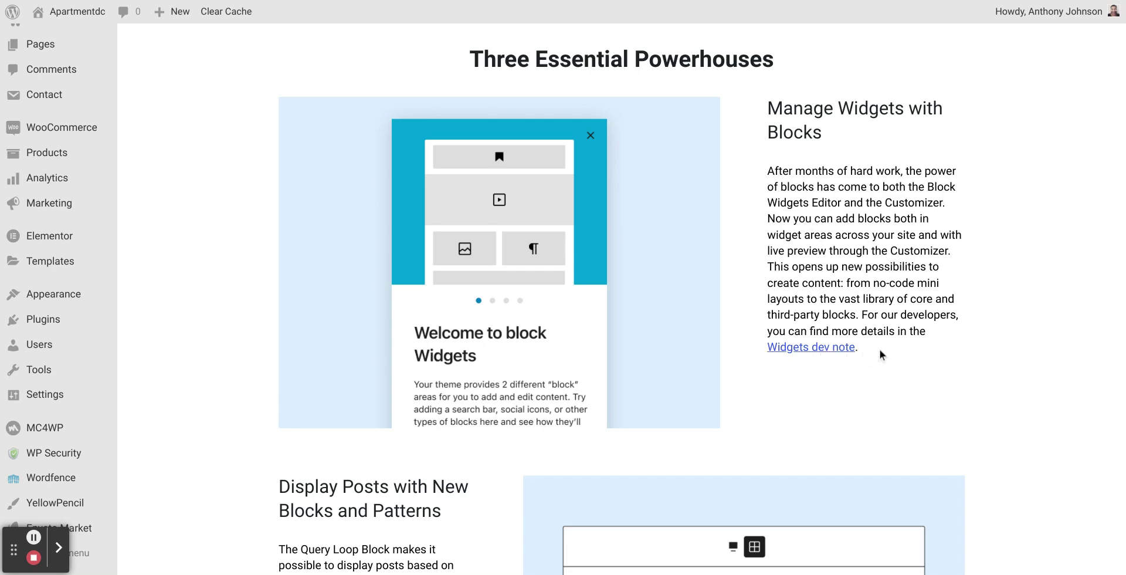
scroll(971, 344, "down", 5)
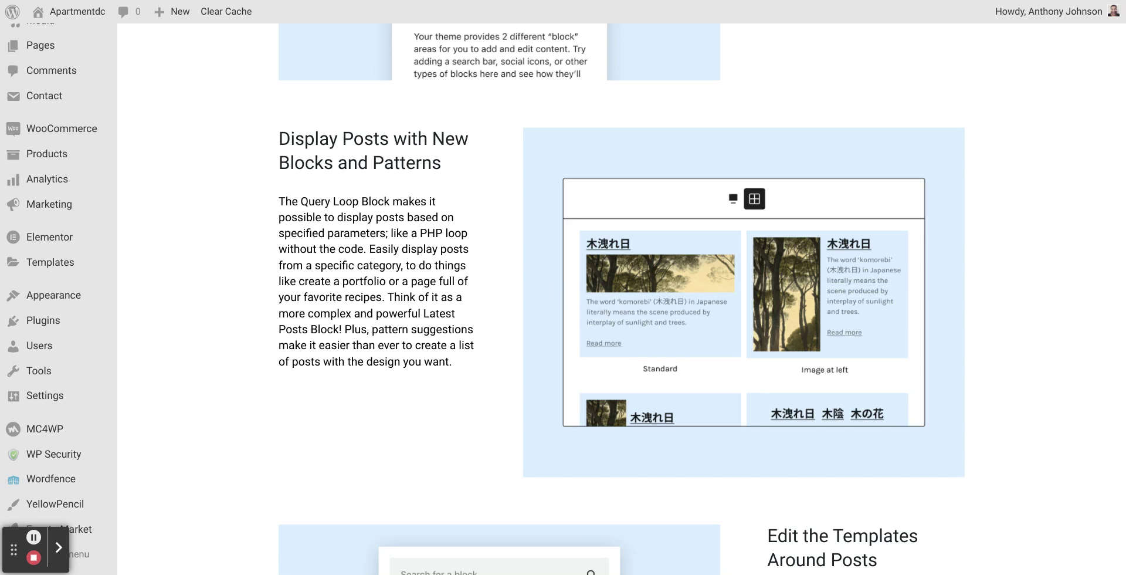
Scroll down to 'Edit the Templates Around Posts', with 'Three Workflow Helpers' showing below
scroll(563, 293, "down", 1)
scroll(563, 293, "down", 2)
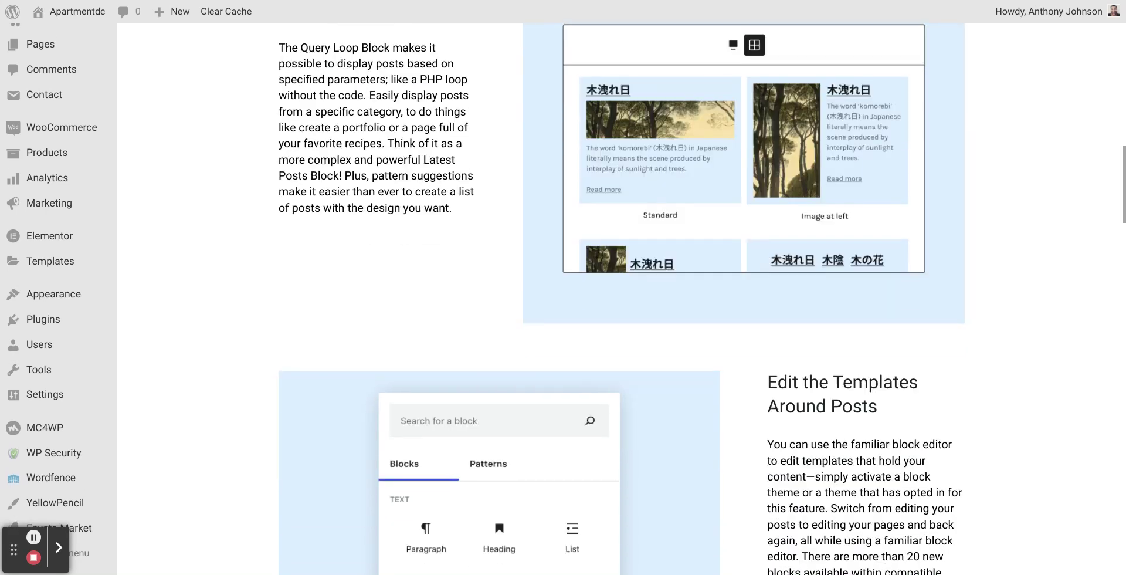
scroll(747, 343, "down", 3)
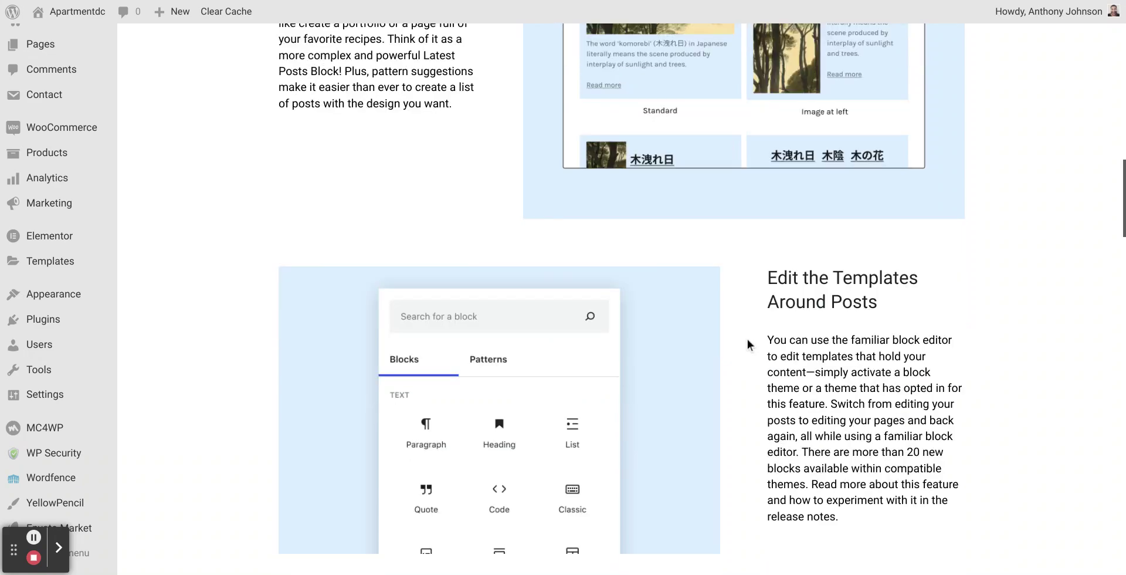
scroll(747, 344, "down", 2)
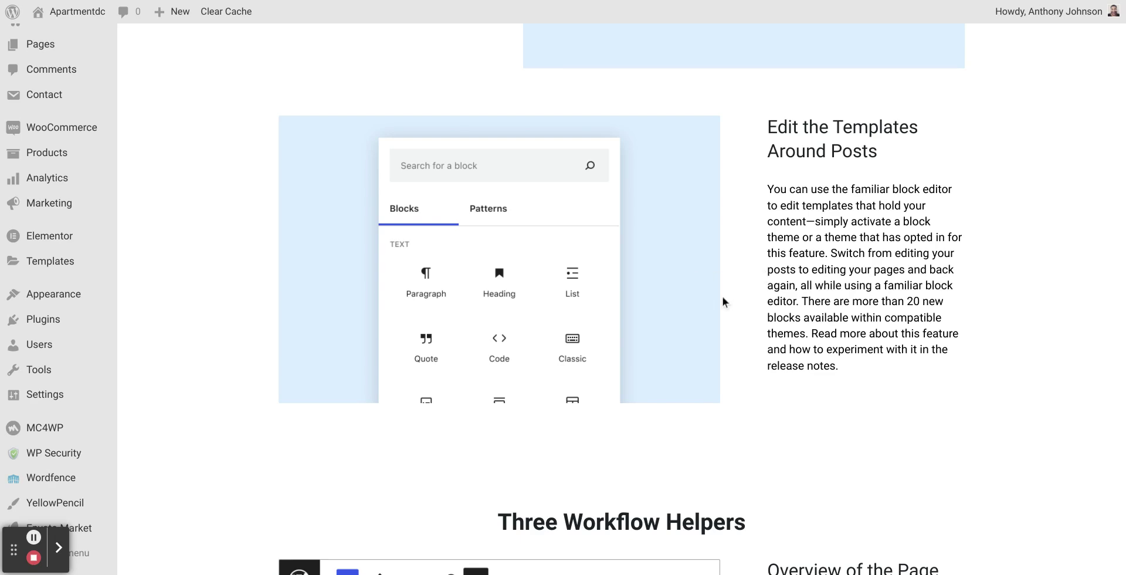
Scroll past the Three Workflow Helpers list view overview to 'Suggested Patterns for Blocks'
scroll(622, 293, "down", 1)
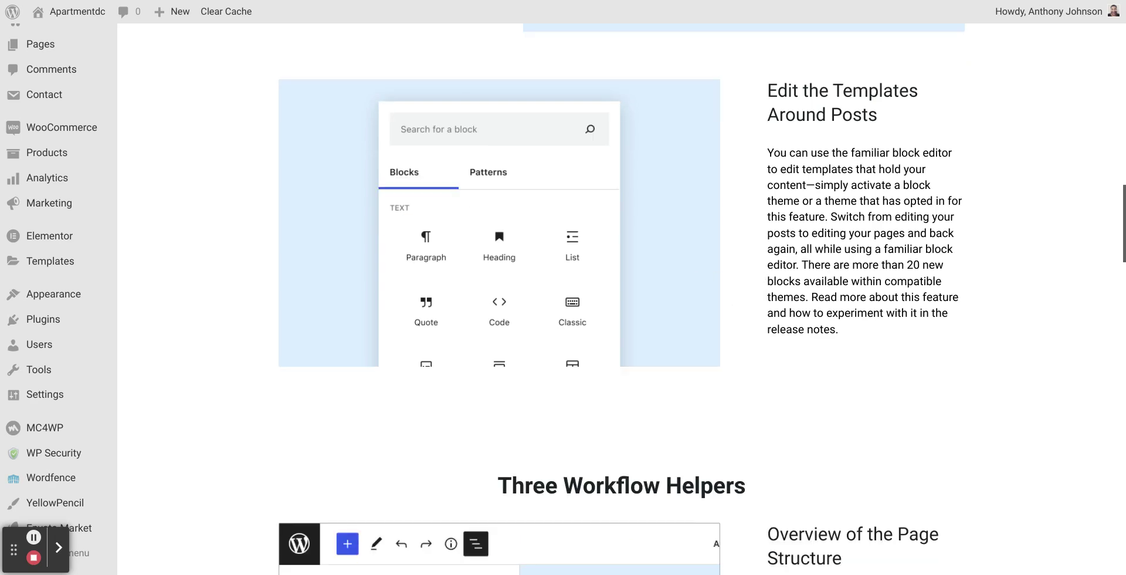
scroll(622, 293, "down", 2)
scroll(623, 294, "down", 2)
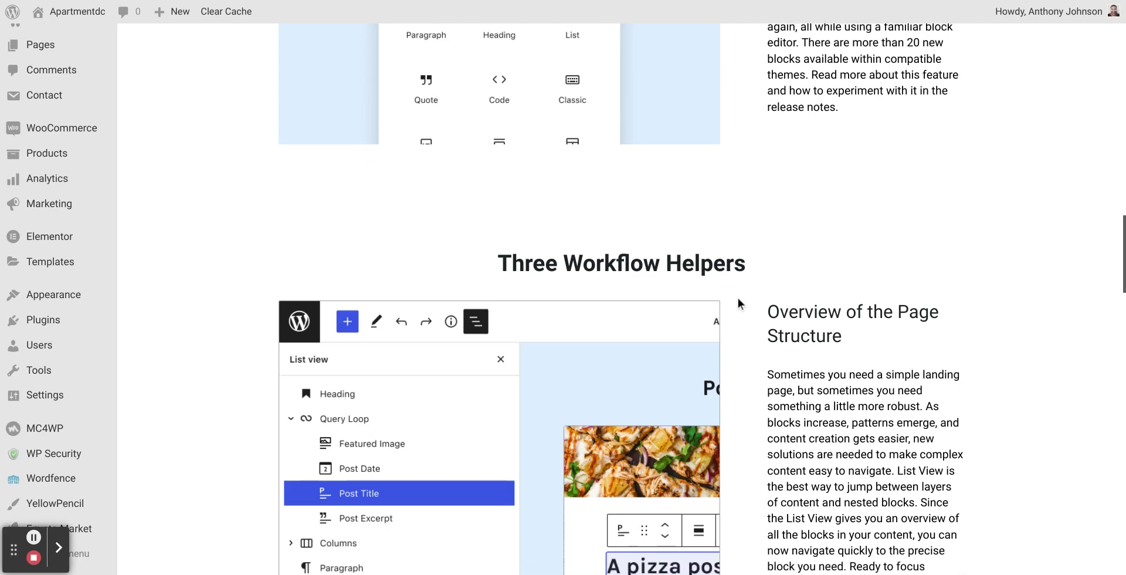
scroll(738, 299, "down", 2)
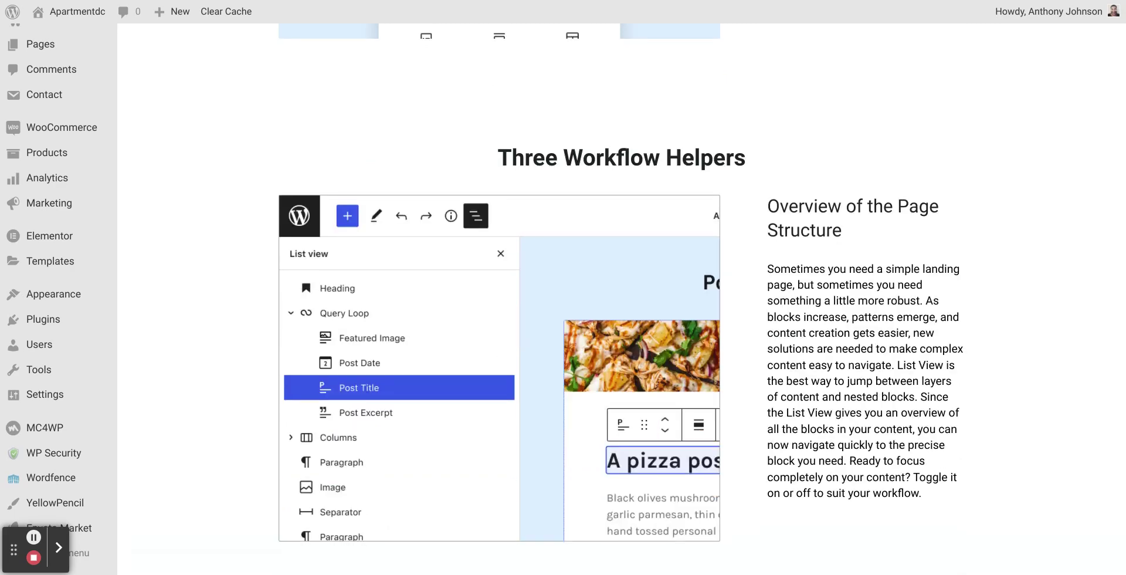
scroll(736, 203, "down", 1)
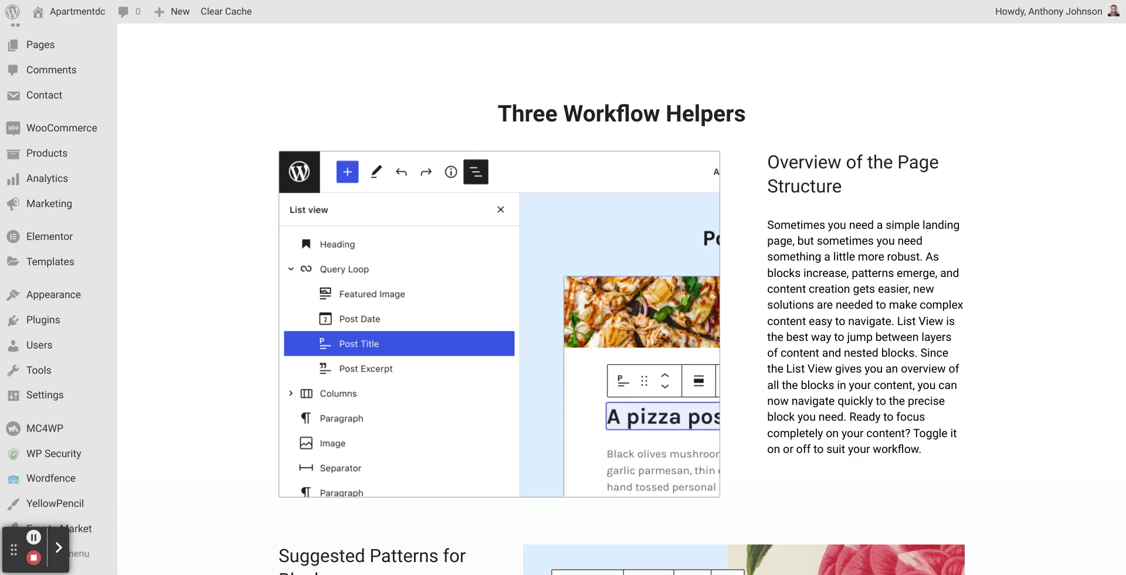
scroll(622, 305, "down", 1)
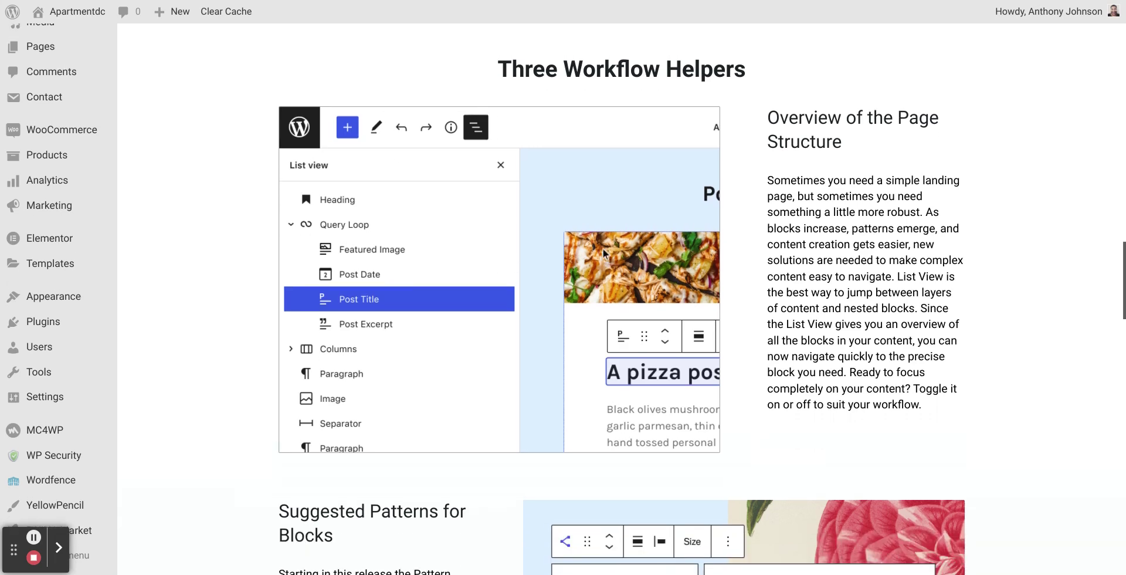
scroll(592, 314, "down", 2)
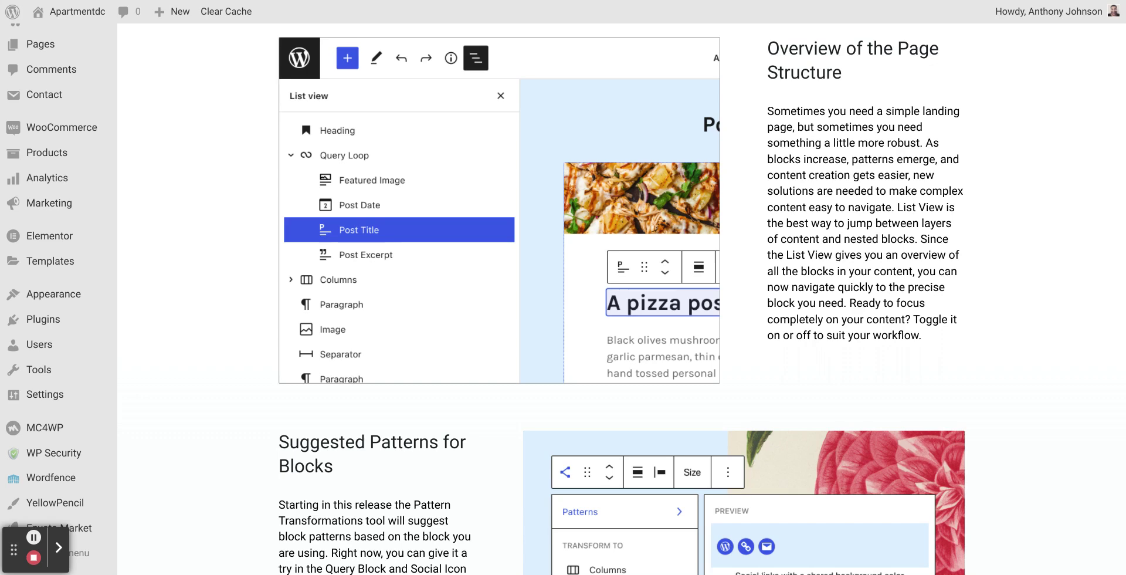
scroll(983, 325, "down", 5)
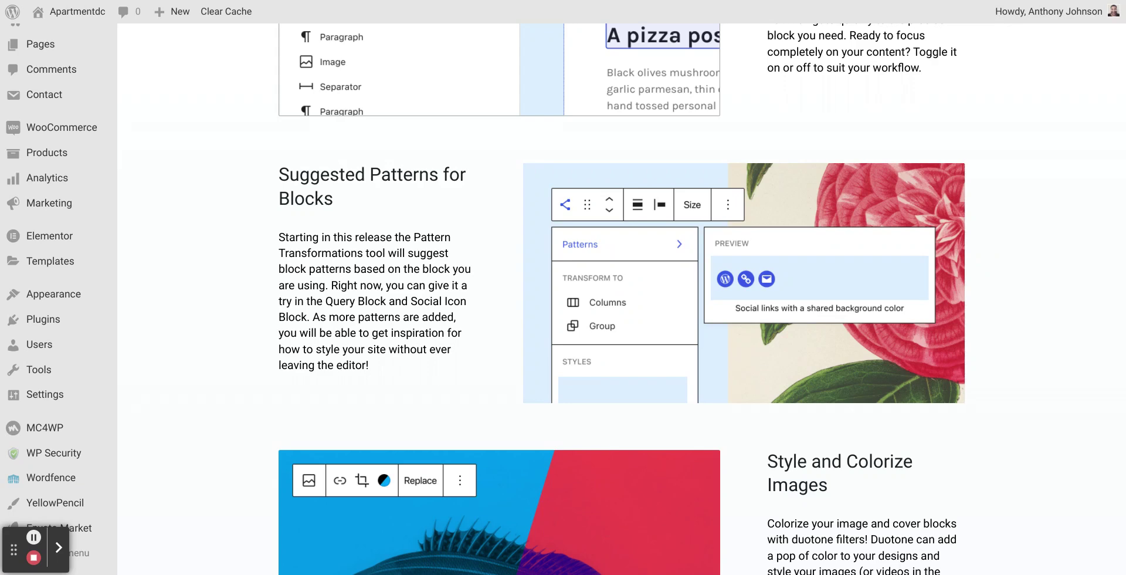
Scroll until the duotone fish image of 'Style and Colorize Images' is fully visible
scroll(703, 299, "down", 1)
scroll(702, 300, "down", 1)
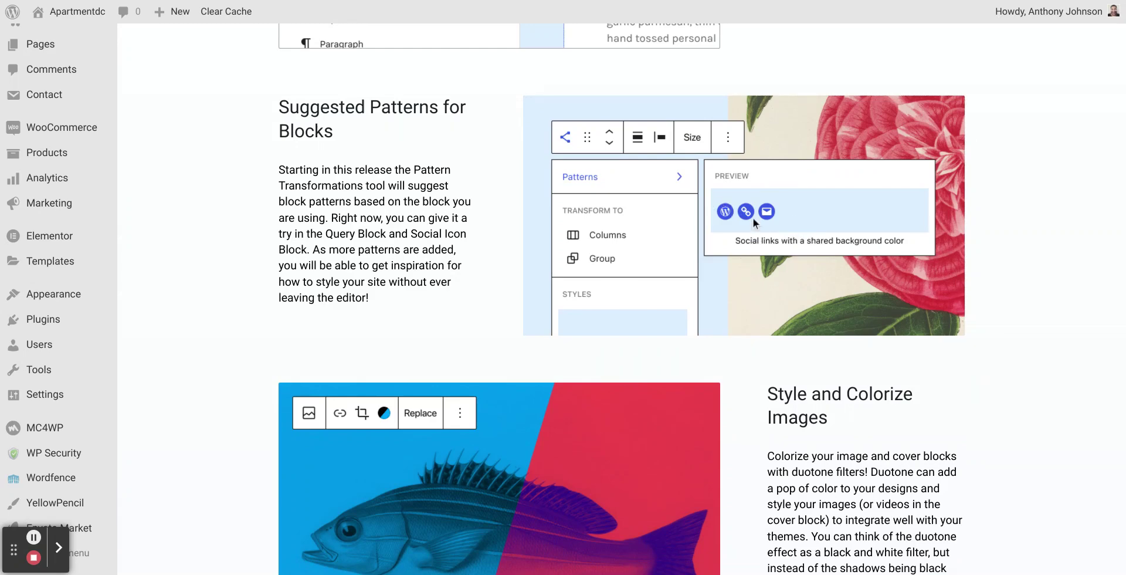
scroll(467, 194, "down", 1)
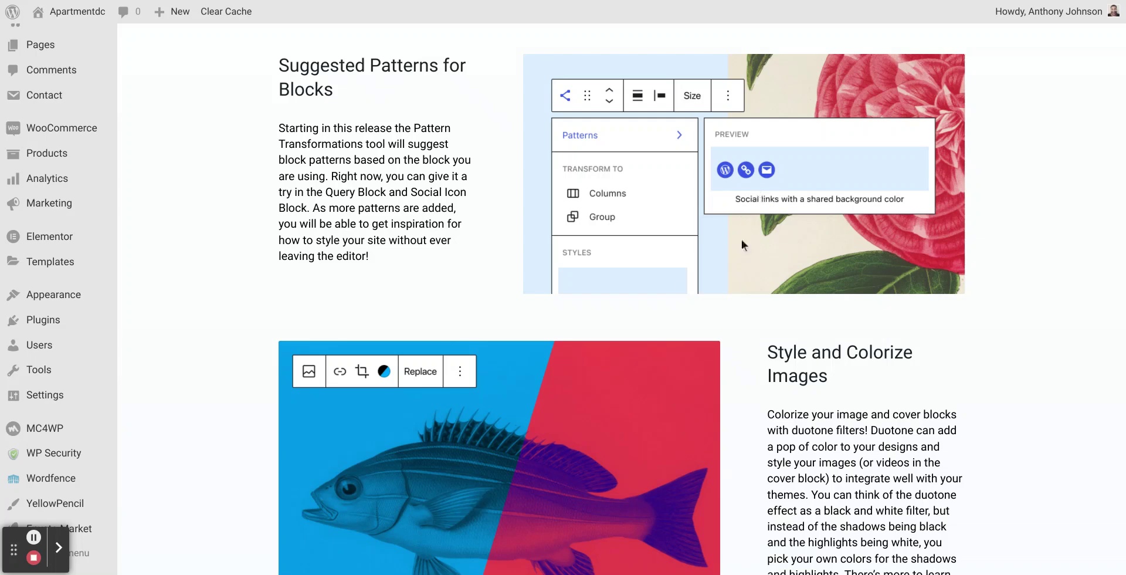
scroll(741, 245, "down", 5)
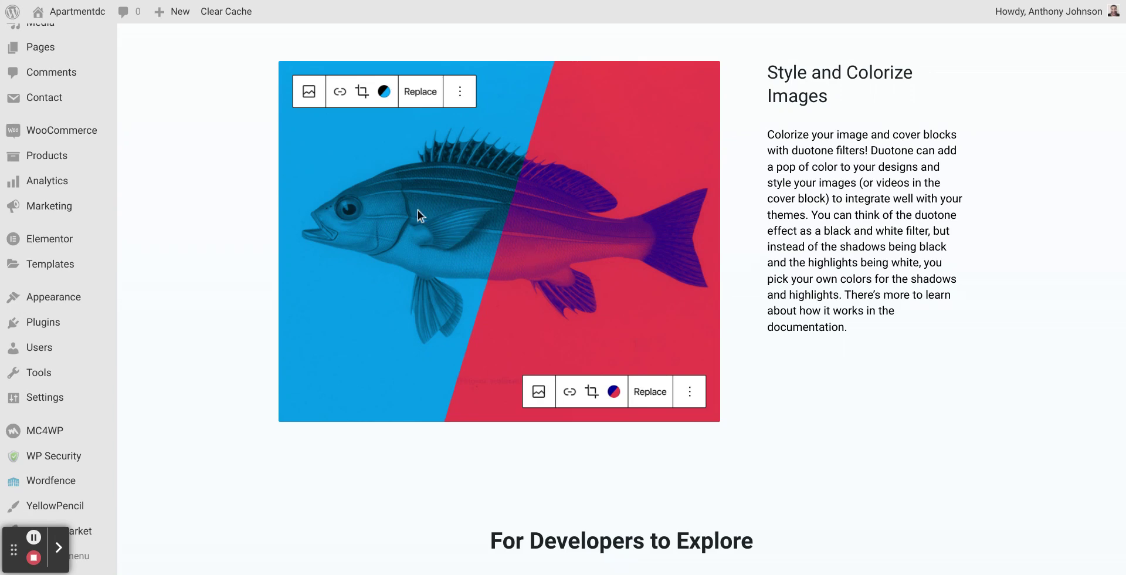
Scroll past the theme.json code image to the Theme.json explanation under 'For Developers to Explore'
scroll(851, 203, "down", 3)
scroll(850, 205, "down", 2)
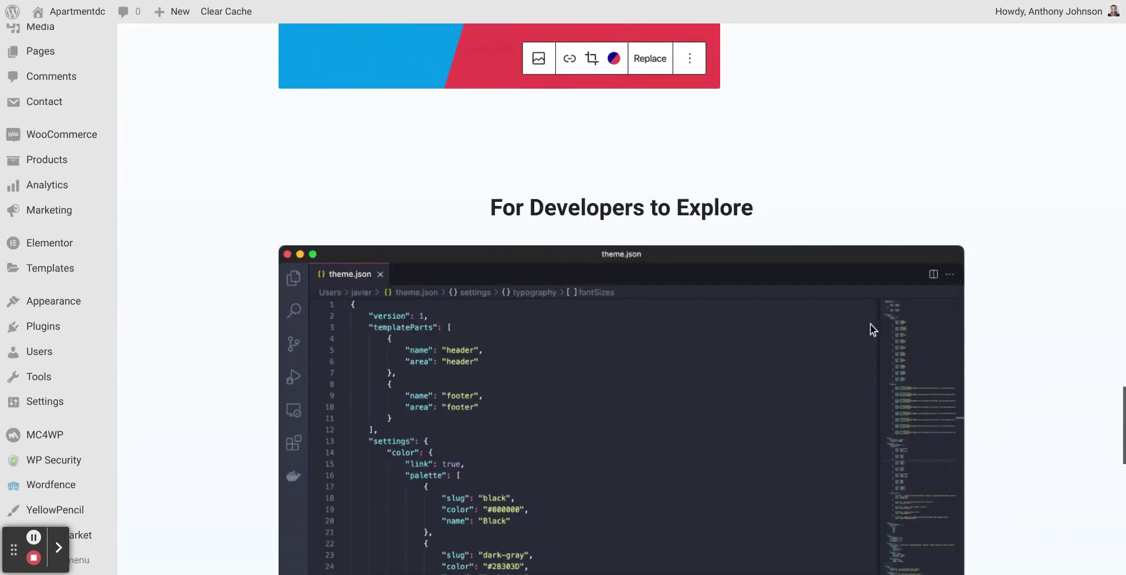
scroll(918, 311, "down", 2)
scroll(504, 306, "down", 1)
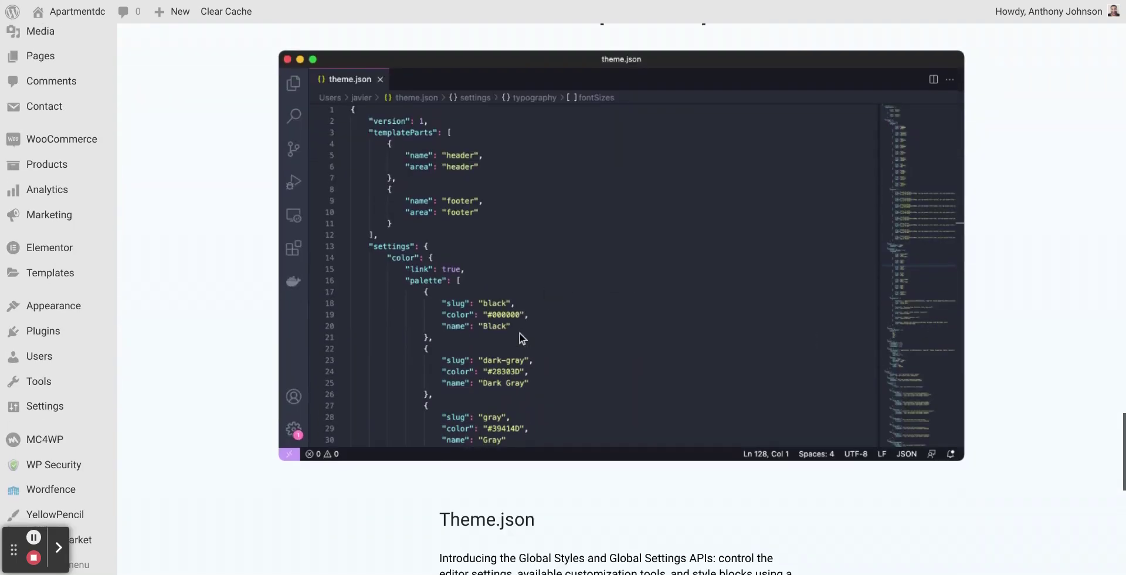
scroll(521, 333, "down", 3)
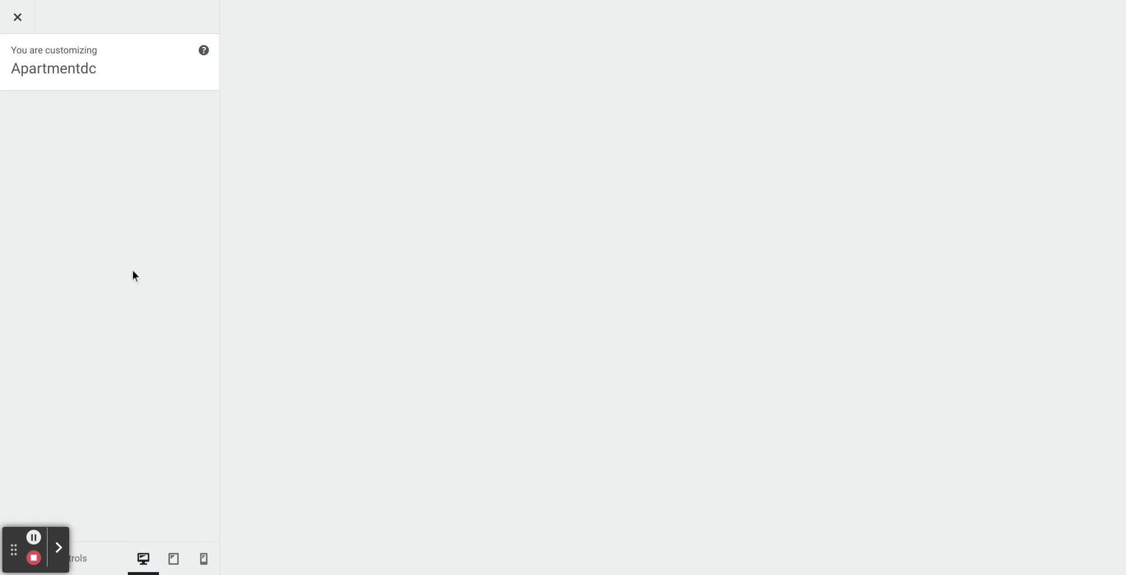
left_click(126, 347)
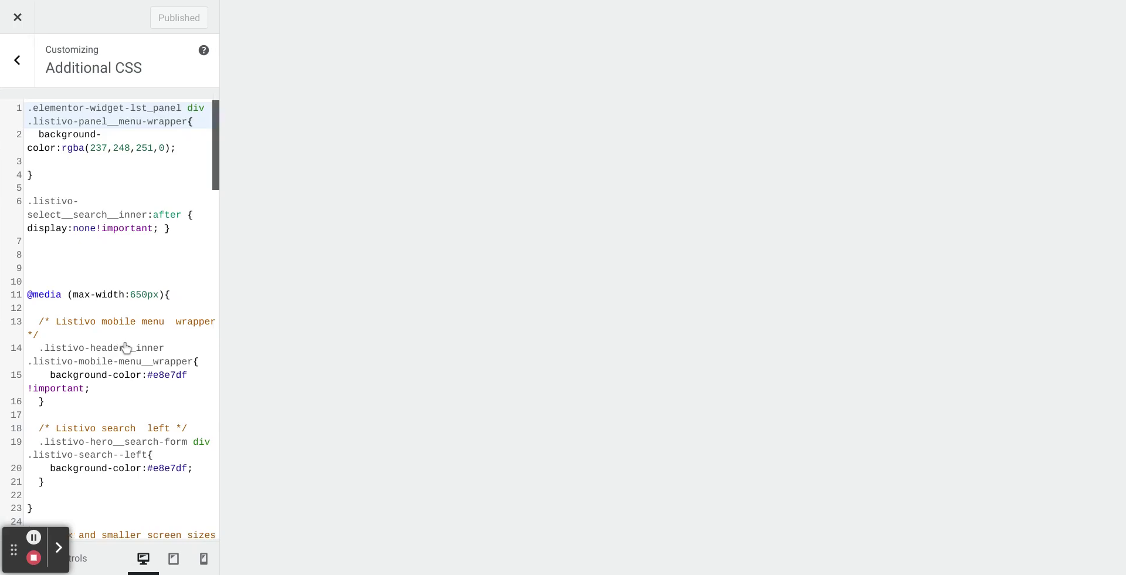
scroll(126, 317, "down", 10)
scroll(126, 284, "down", 5)
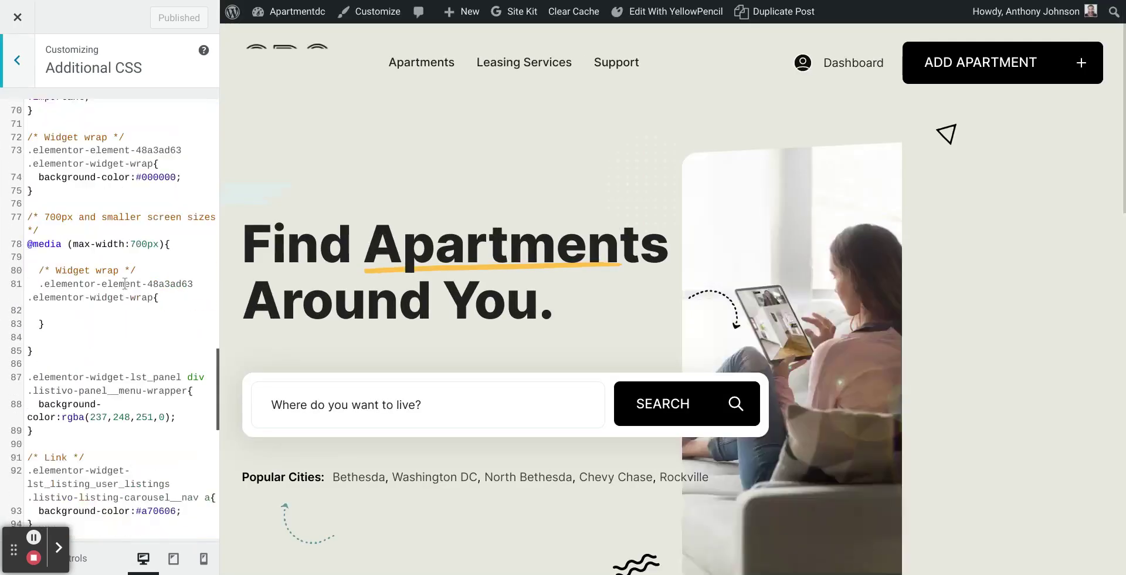
scroll(126, 283, "down", 5)
scroll(125, 283, "up", 5)
scroll(40, 147, "up", 15)
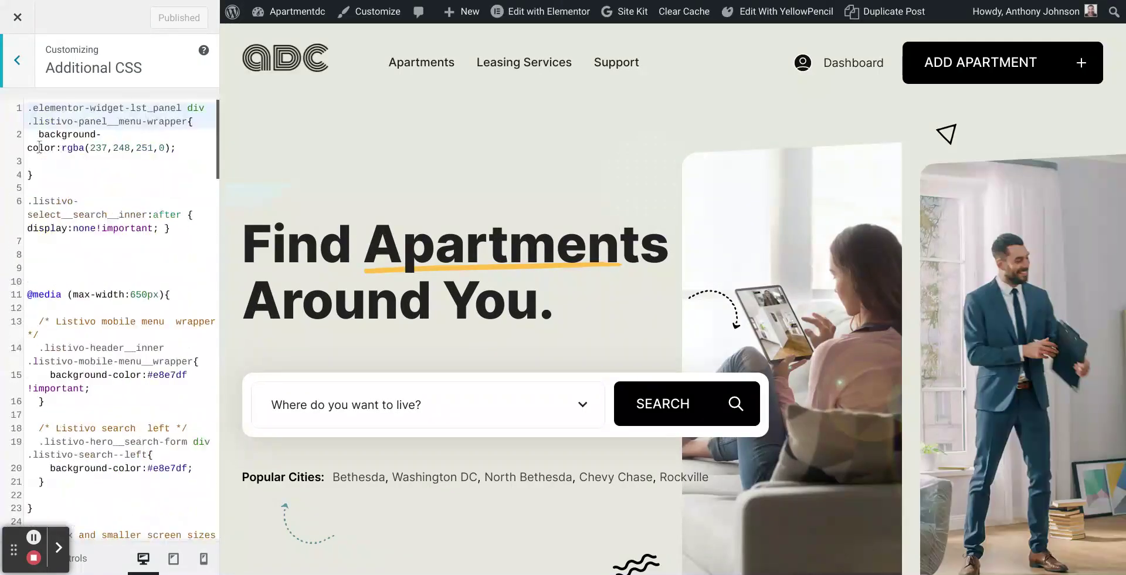
left_click(17, 60)
left_click(15, 29)
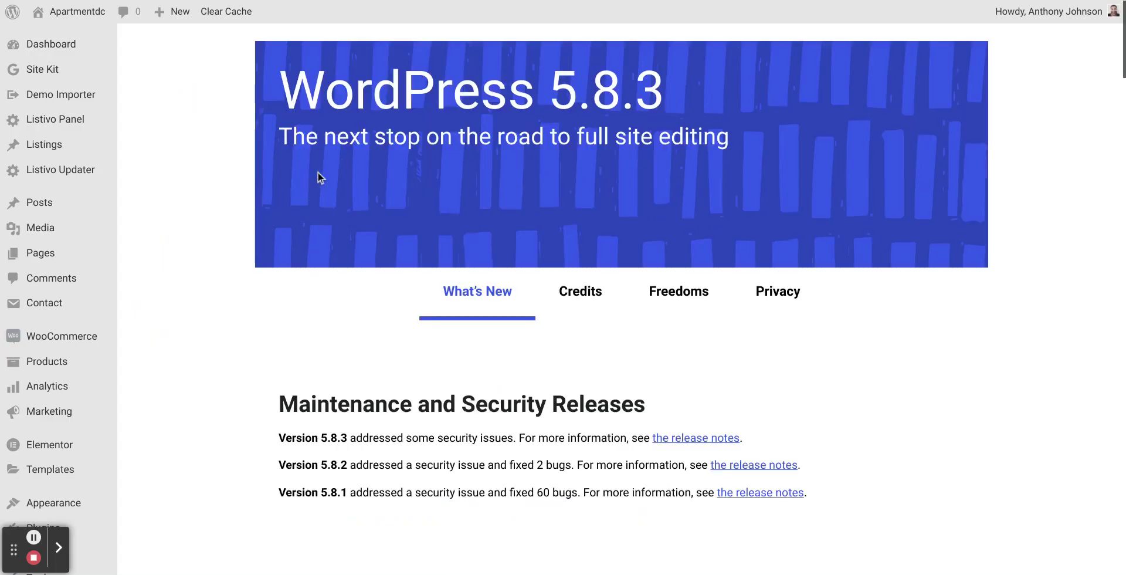
Scroll from the top of the About page past the IE11, WebP and block supports notes to the Field Guide section
scroll(317, 173, "down", 3)
scroll(317, 176, "down", 8)
scroll(317, 176, "down", 3)
scroll(317, 175, "down", 4)
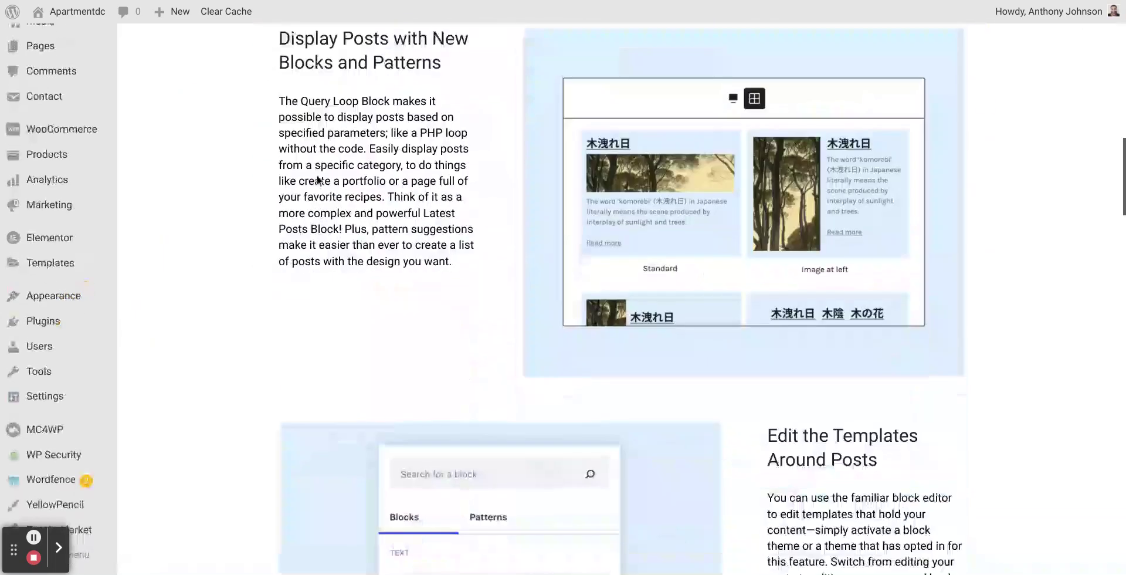
scroll(317, 175, "down", 4)
scroll(316, 176, "down", 5)
scroll(317, 175, "down", 3)
scroll(318, 174, "down", 4)
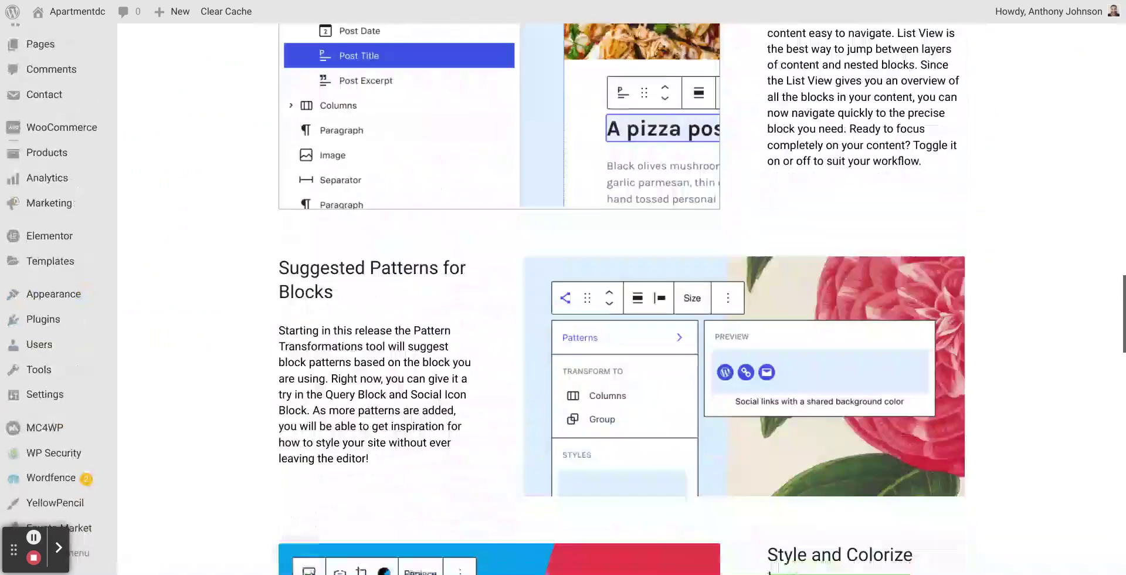
scroll(317, 175, "down", 4)
scroll(317, 176, "down", 1)
scroll(406, 224, "down", 5)
scroll(406, 225, "down", 3)
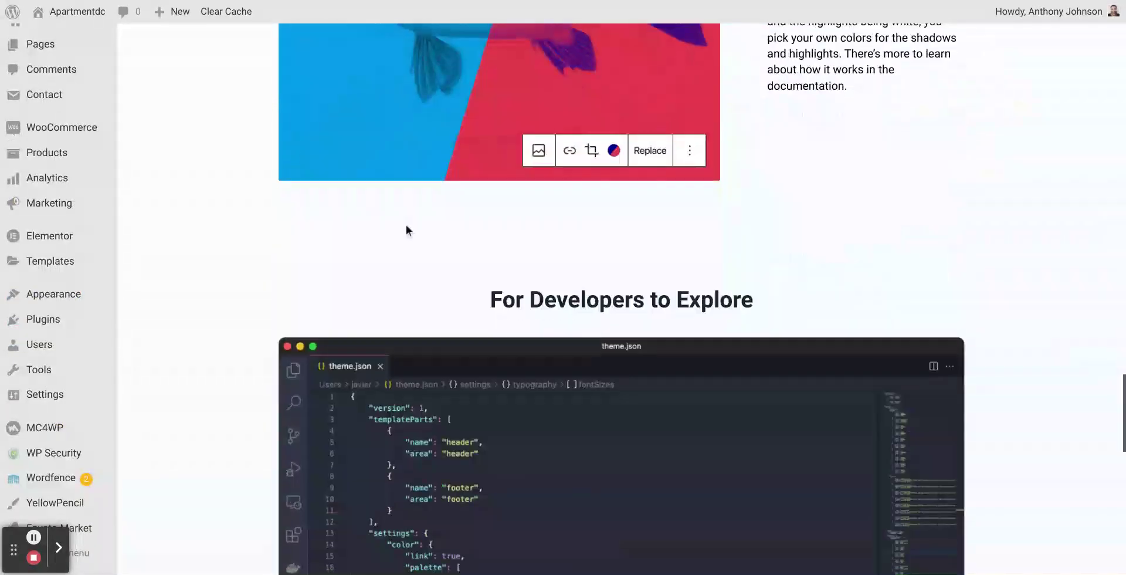
scroll(406, 224, "down", 3)
scroll(406, 224, "down", 5)
scroll(452, 277, "down", 4)
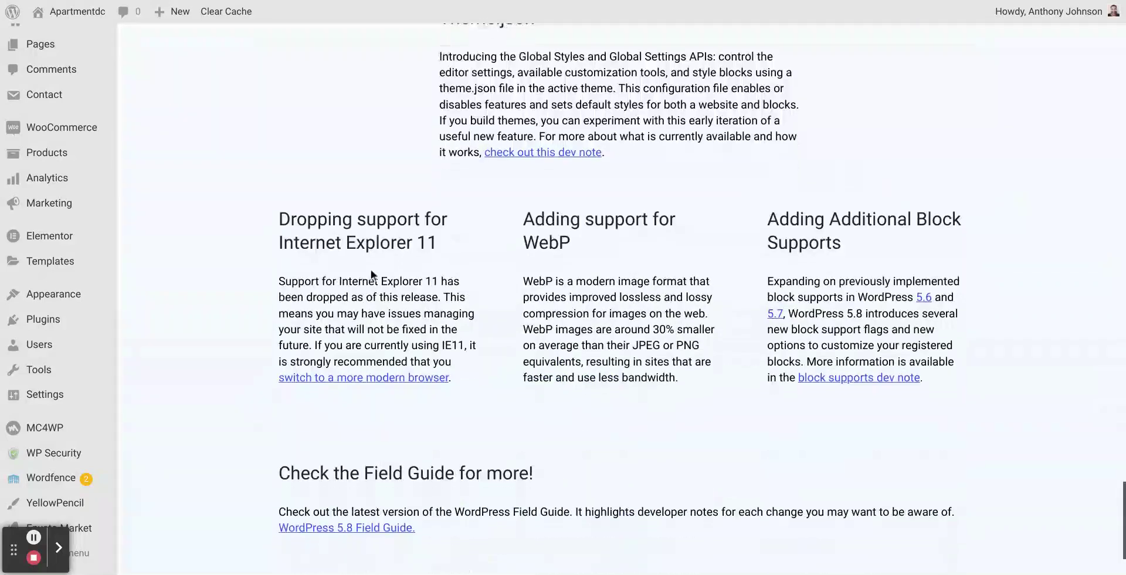
scroll(516, 292, "down", 2)
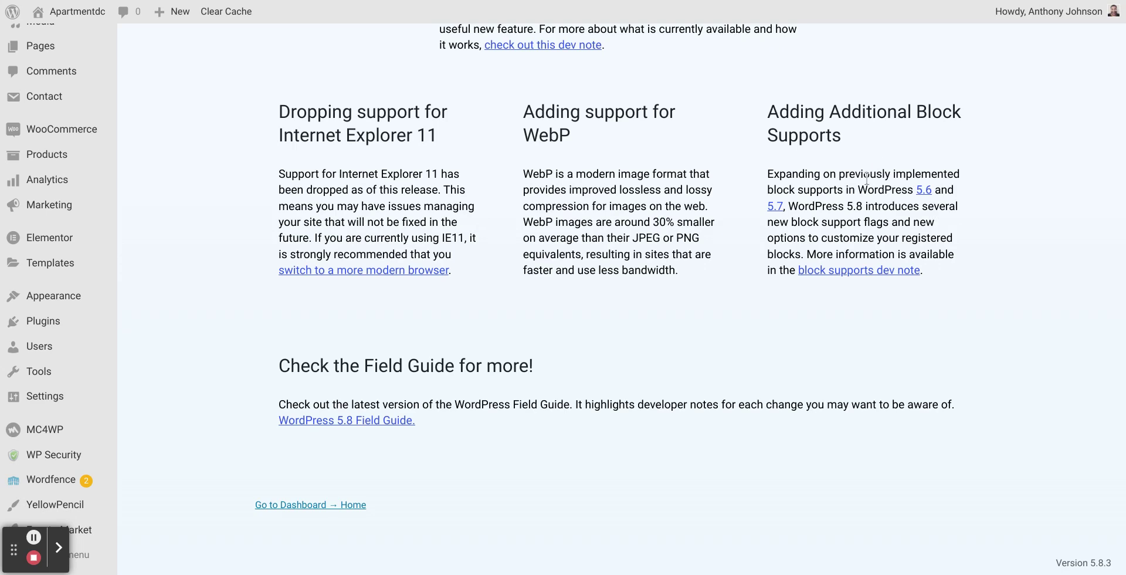
scroll(587, 355, "down", 1)
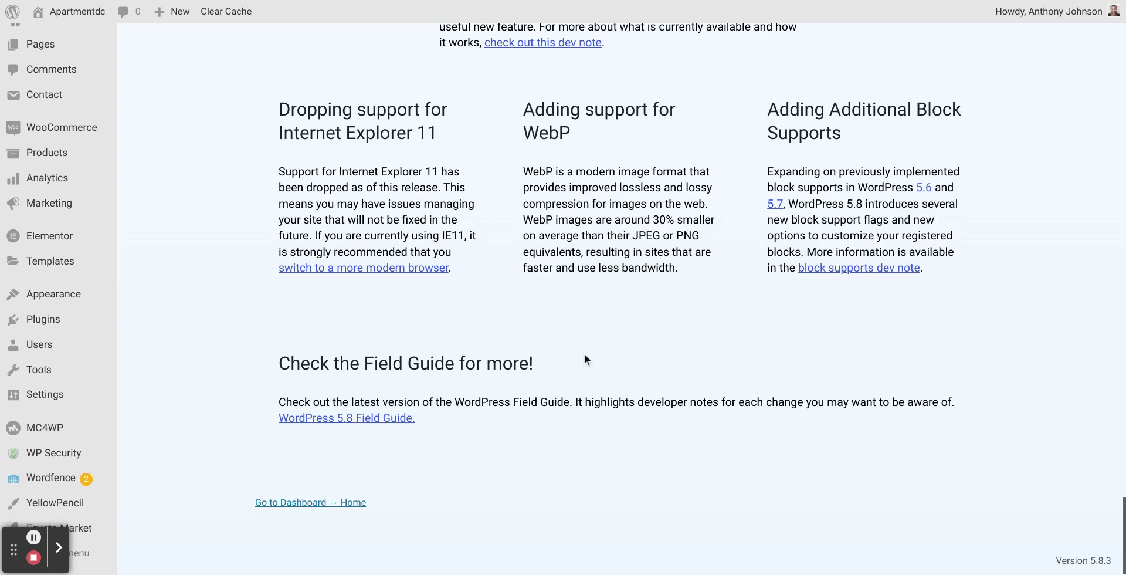